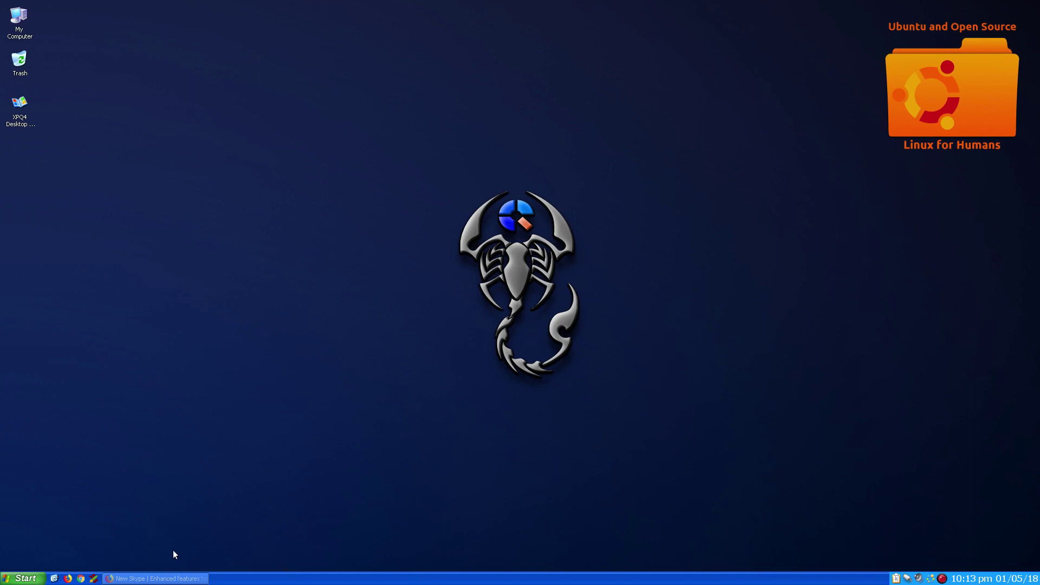
Step: Review the Download Skype page and the Linux section of the Skype system requirements in Firefox
left_click(166, 579)
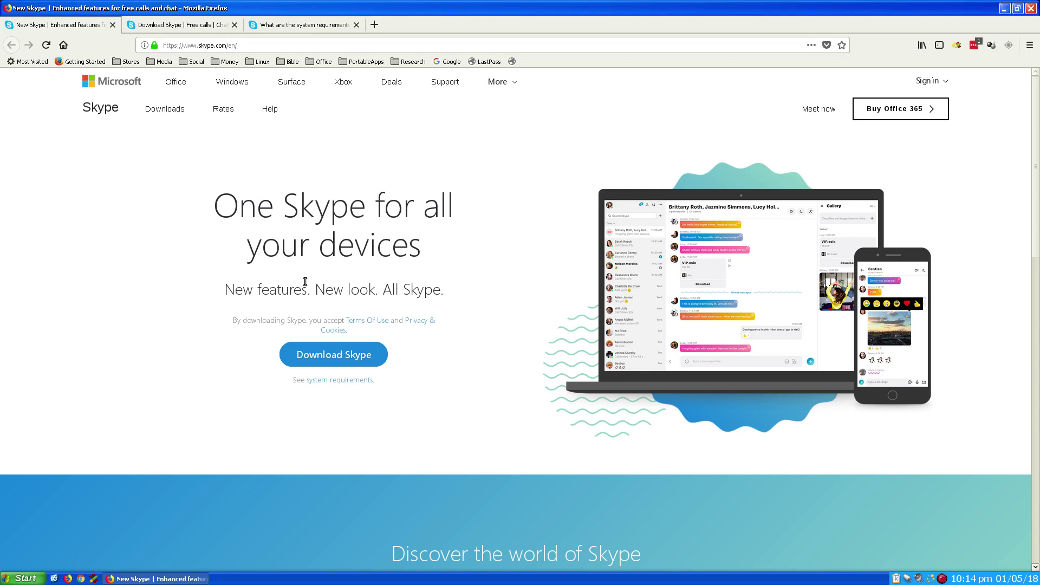
left_click(186, 30)
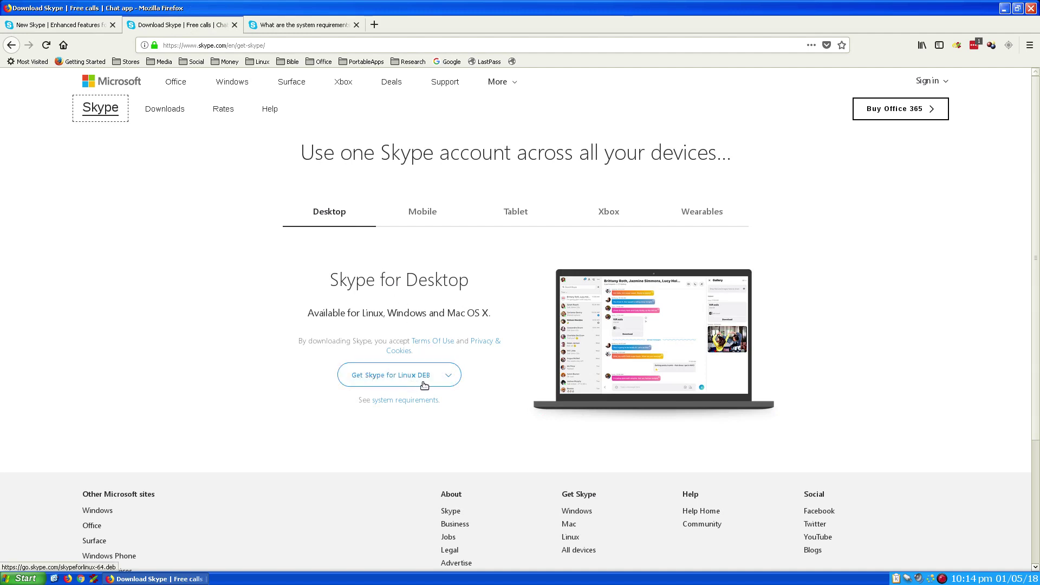
left_click(314, 24)
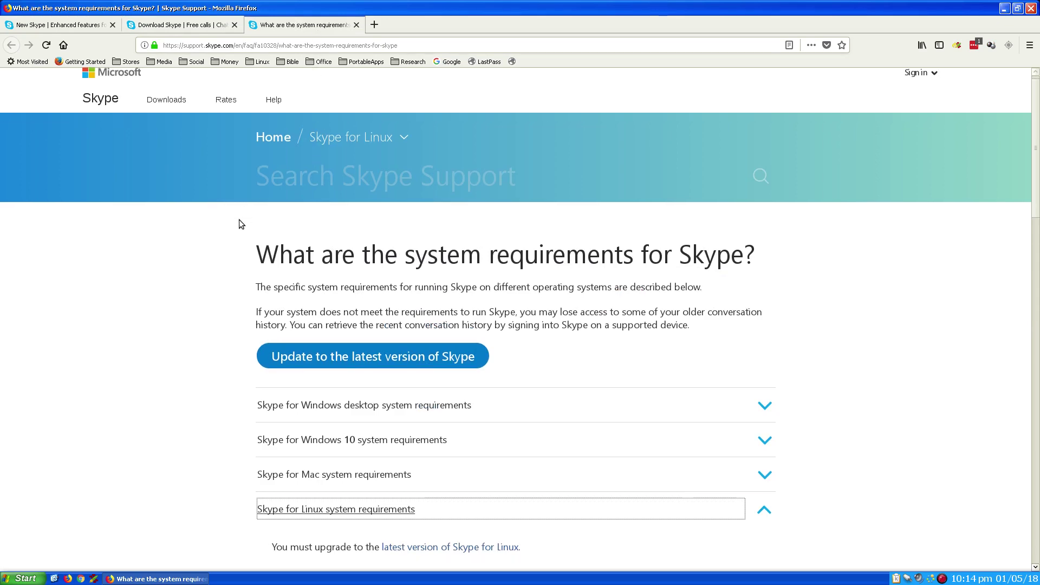
scroll(239, 224, "down", 5)
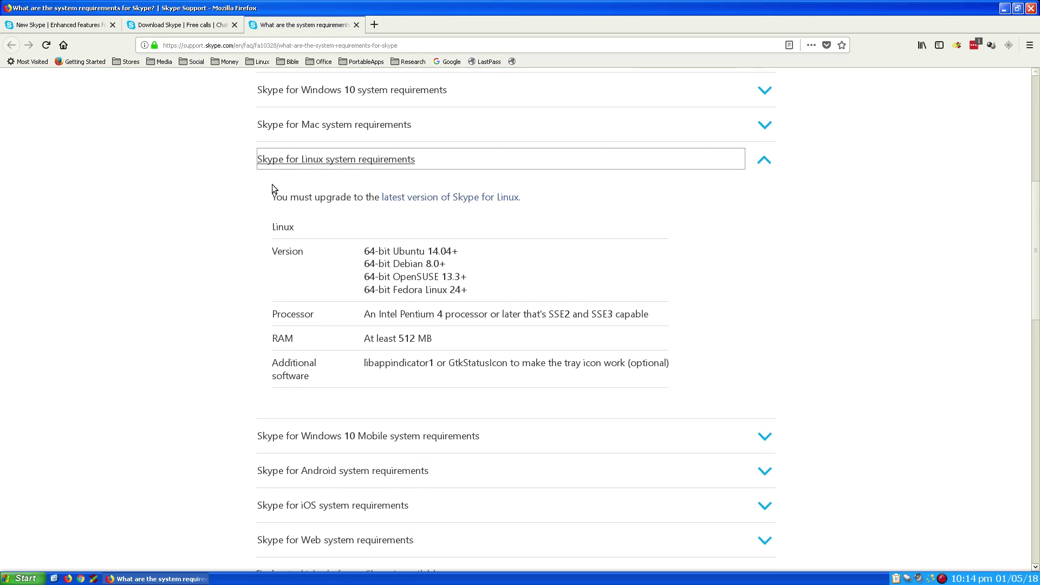
scroll(233, 208, "up", 1)
scroll(234, 209, "down", 1)
left_click(760, 160)
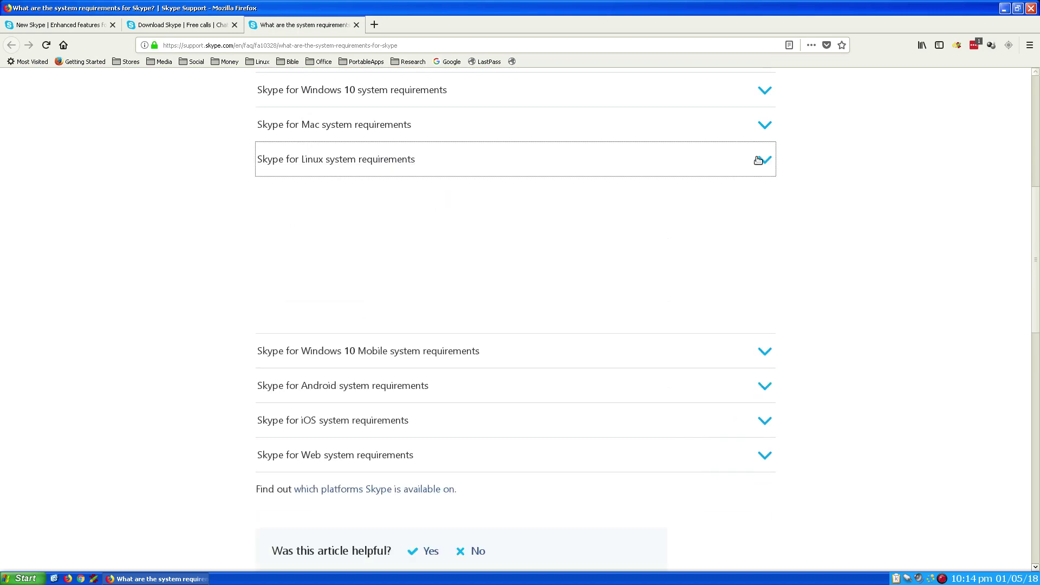
left_click(758, 161)
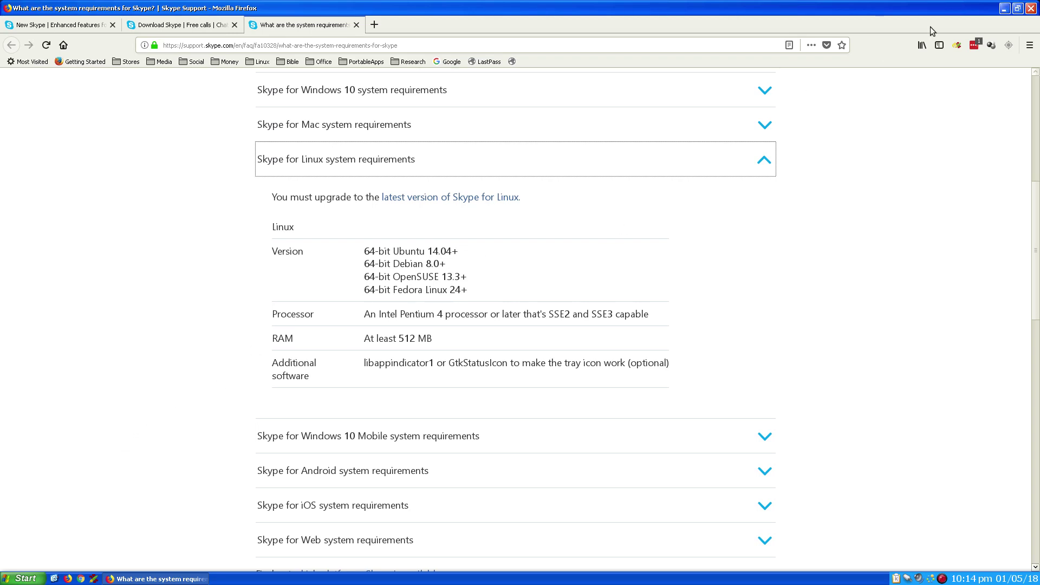
Step: Minimize Firefox and browse My Computer > Home > Download to select skypeforlinux-64.deb in Konqueror
left_click(1005, 8)
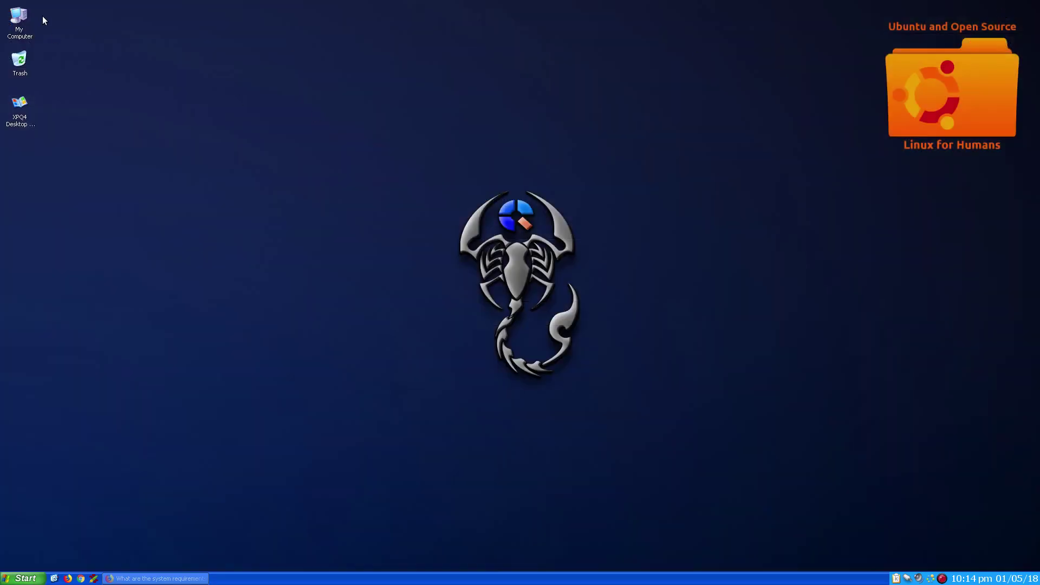
double_click(20, 16)
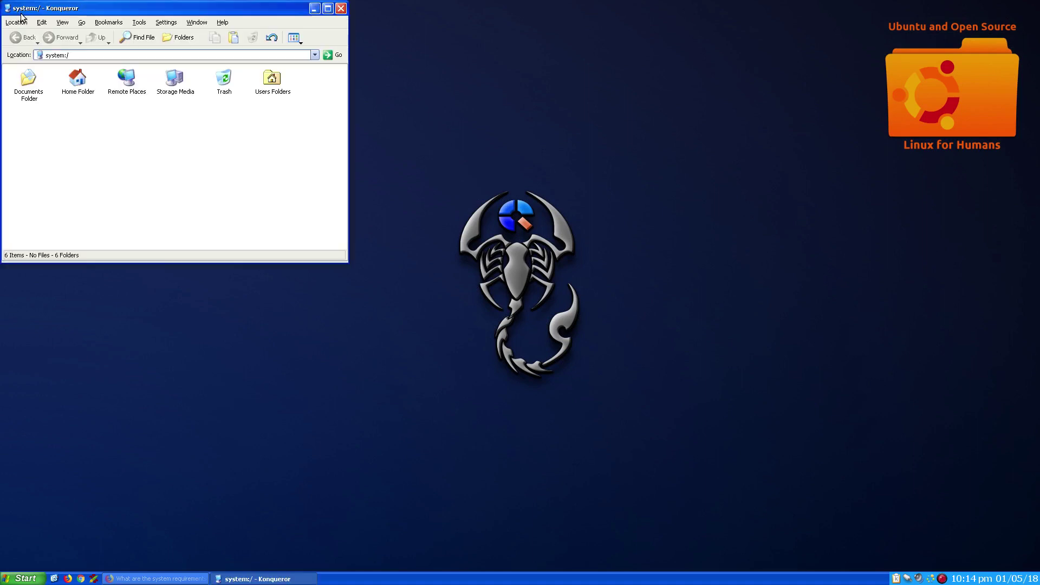
double_click(75, 80)
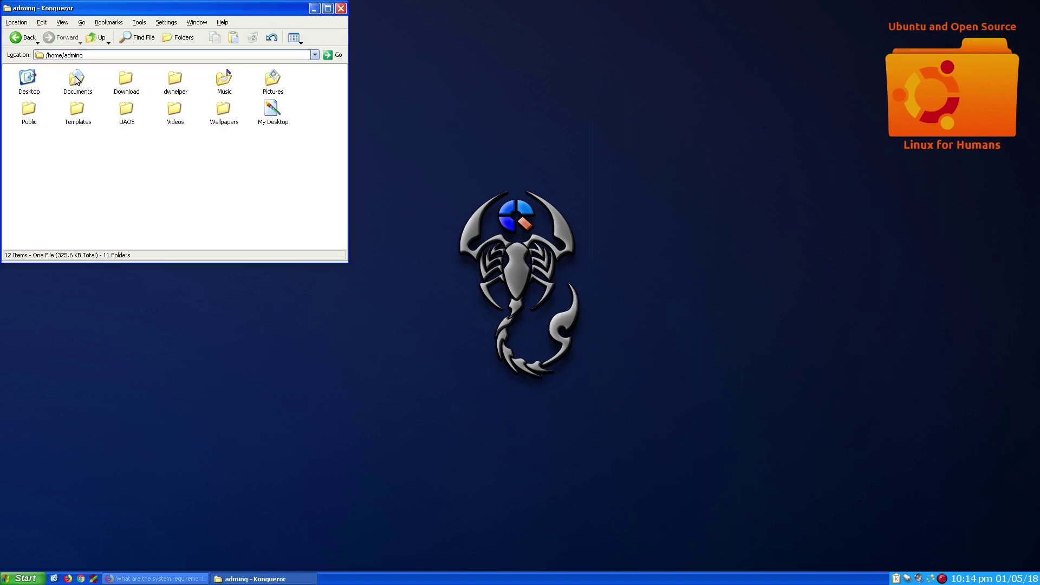
double_click(126, 81)
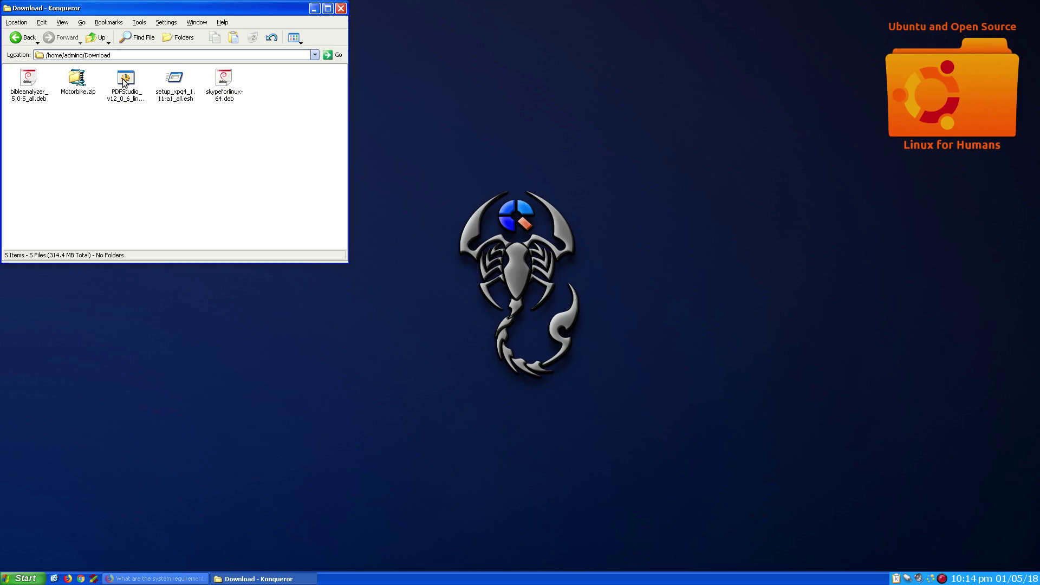
left_click(228, 77)
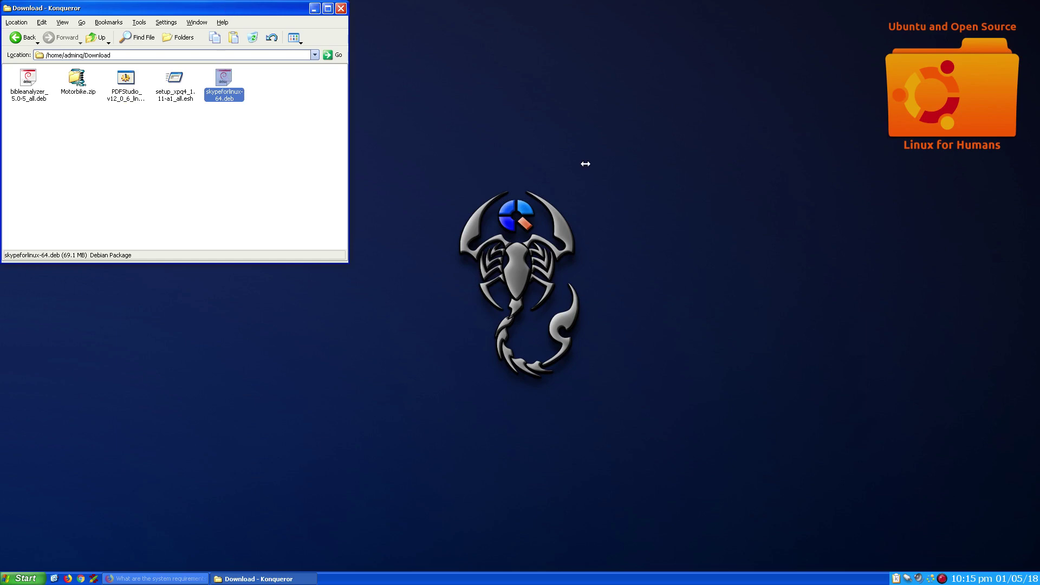
Step: Launch Synaptic Package Manager from Start > All Programs > Programs > Synaptic
left_click_drag(585, 164, 584, 167)
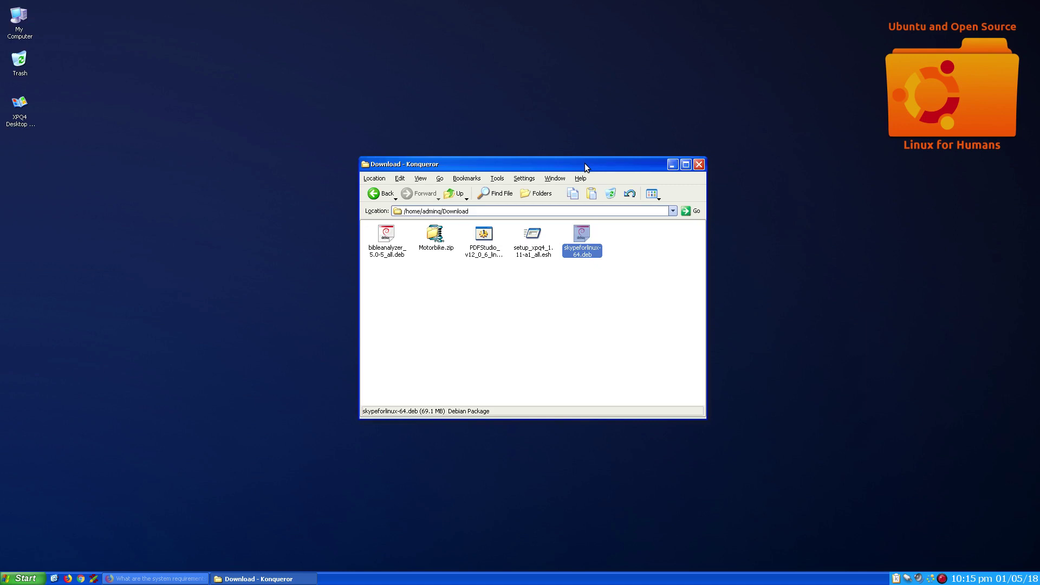
left_click(25, 578)
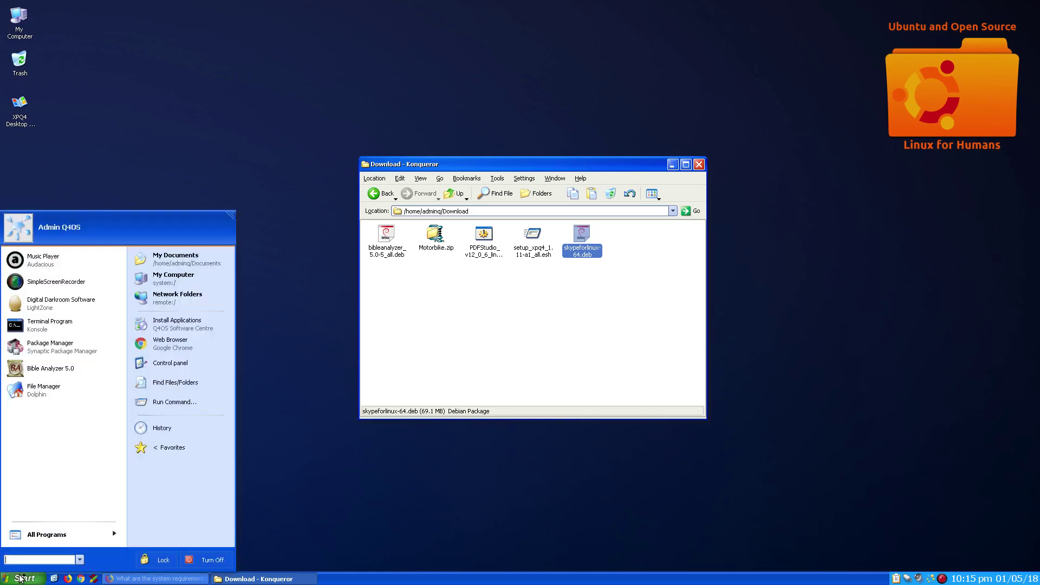
left_click(26, 537)
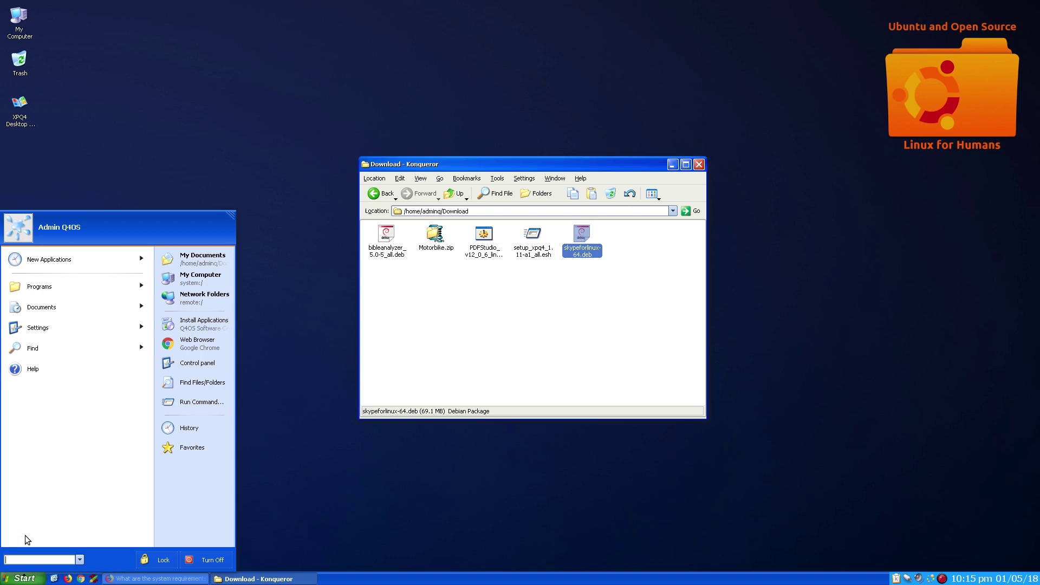
left_click(58, 280)
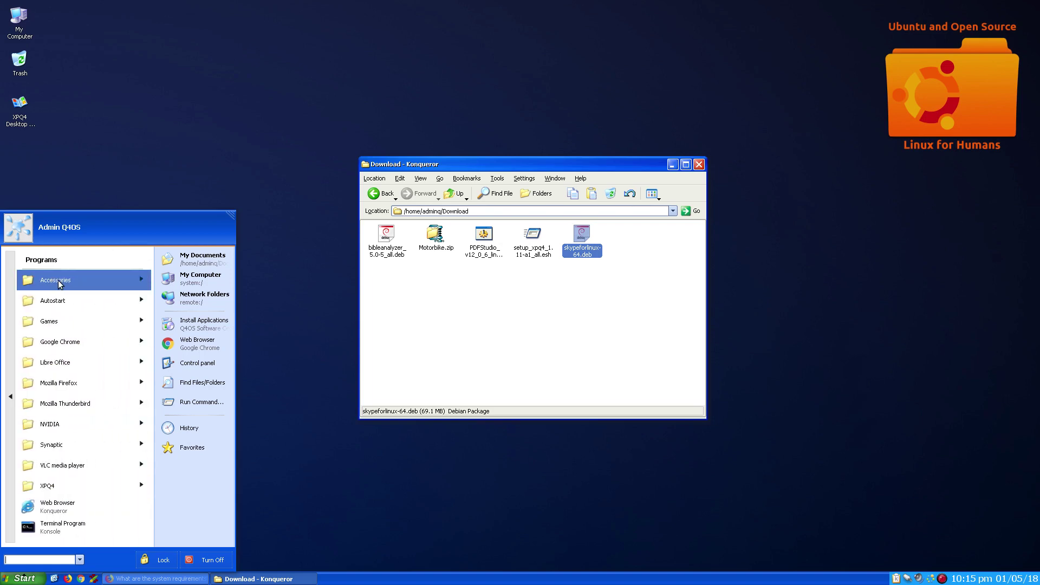
left_click(88, 444)
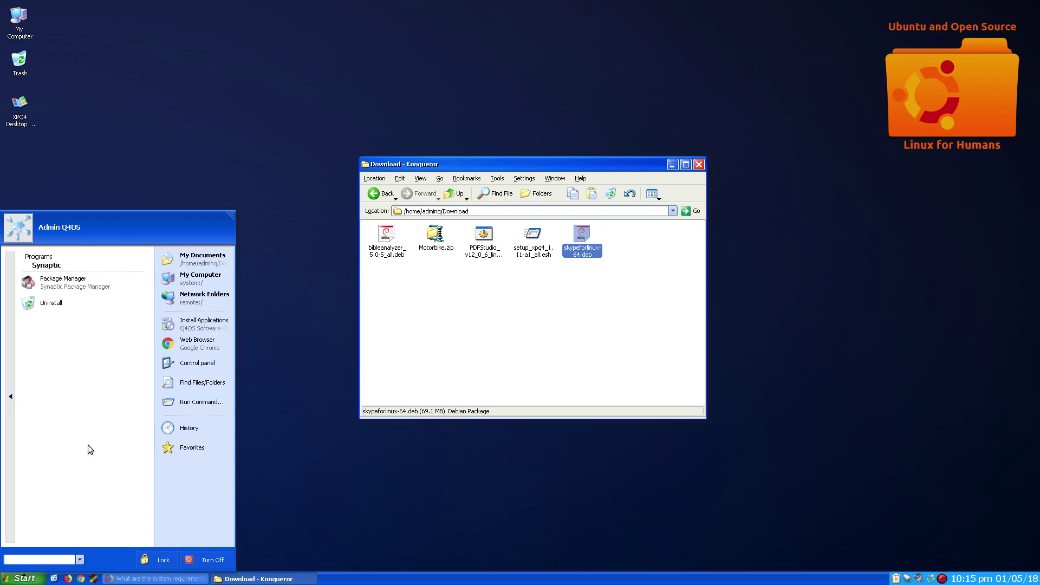
left_click(76, 285)
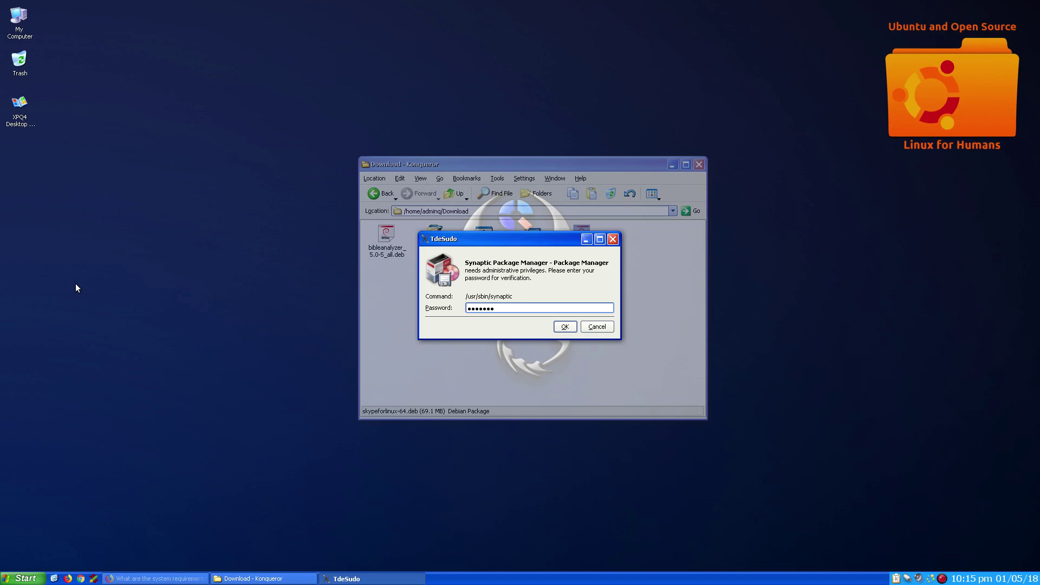
Step: Authenticate Synaptic, search for gdebi and read the gdebi and gdebi-kde package descriptions
key("Return")
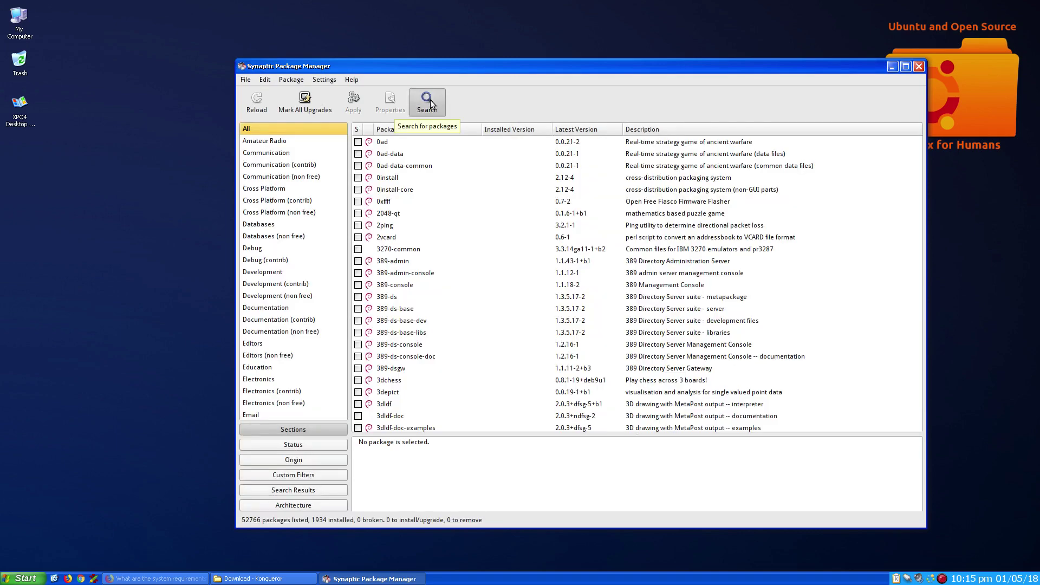
left_click(427, 101)
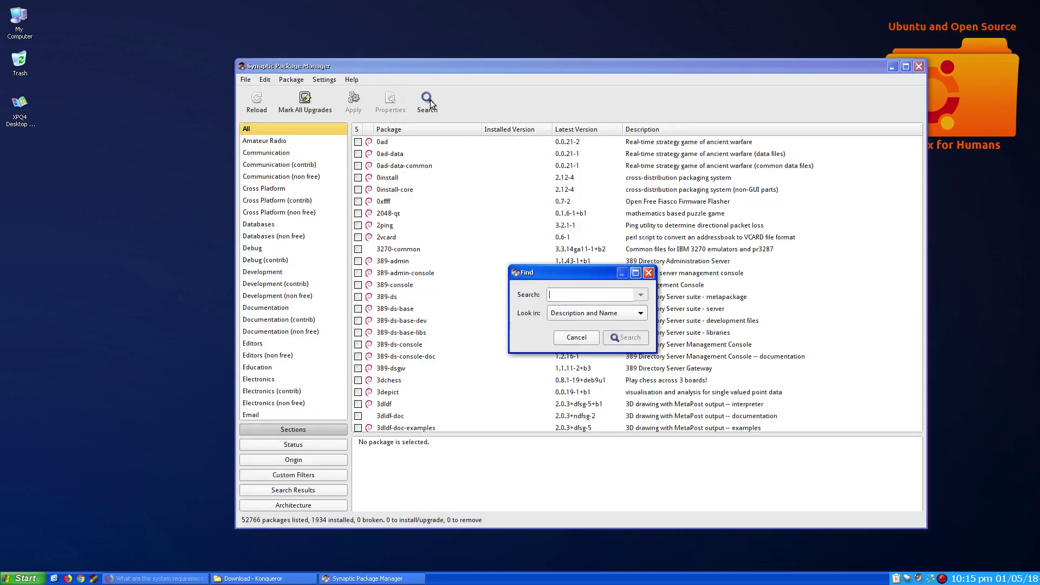
type("gimp")
key("Return")
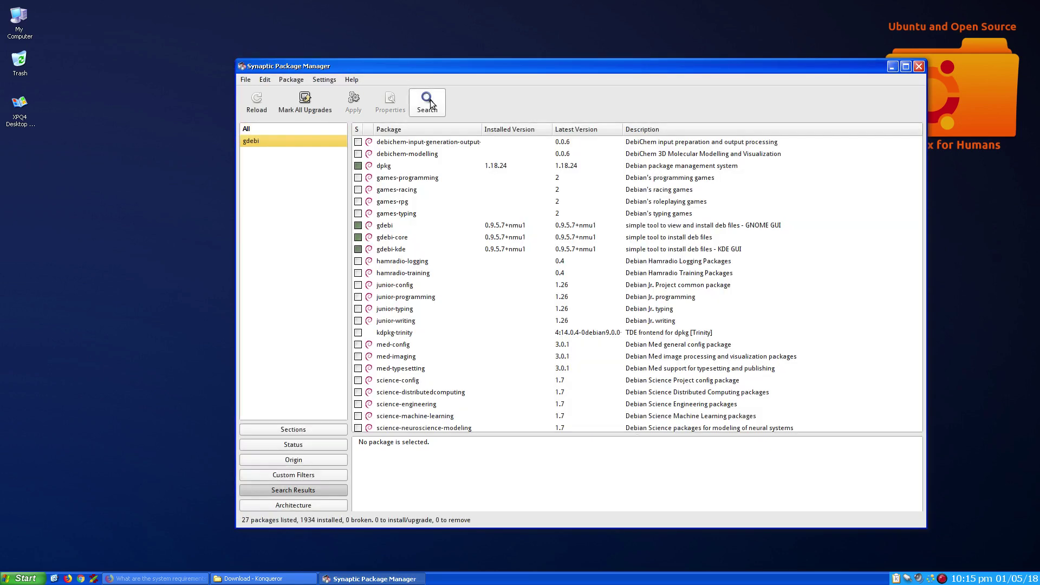
left_click(393, 226)
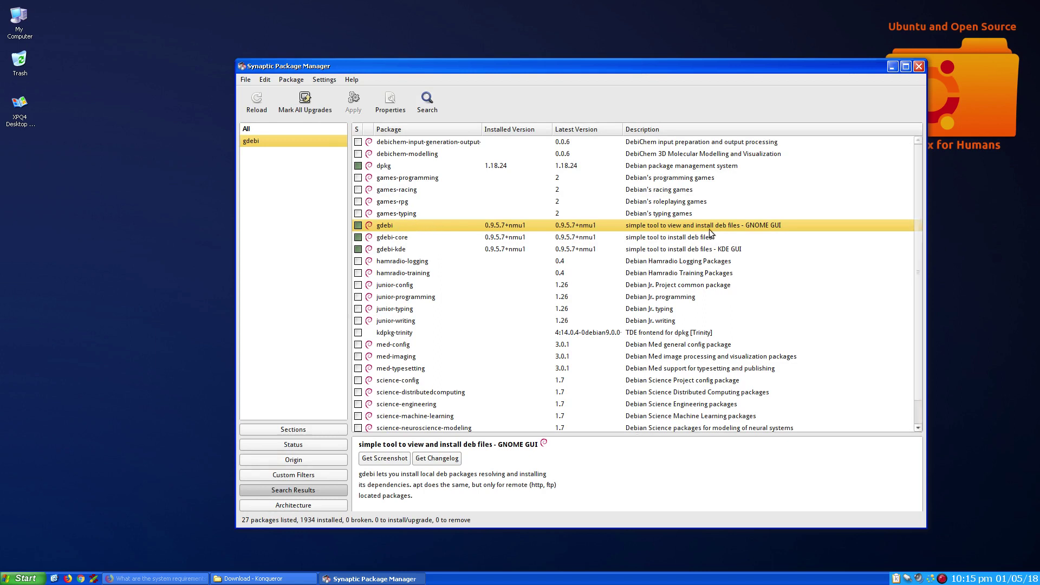
left_click(700, 247)
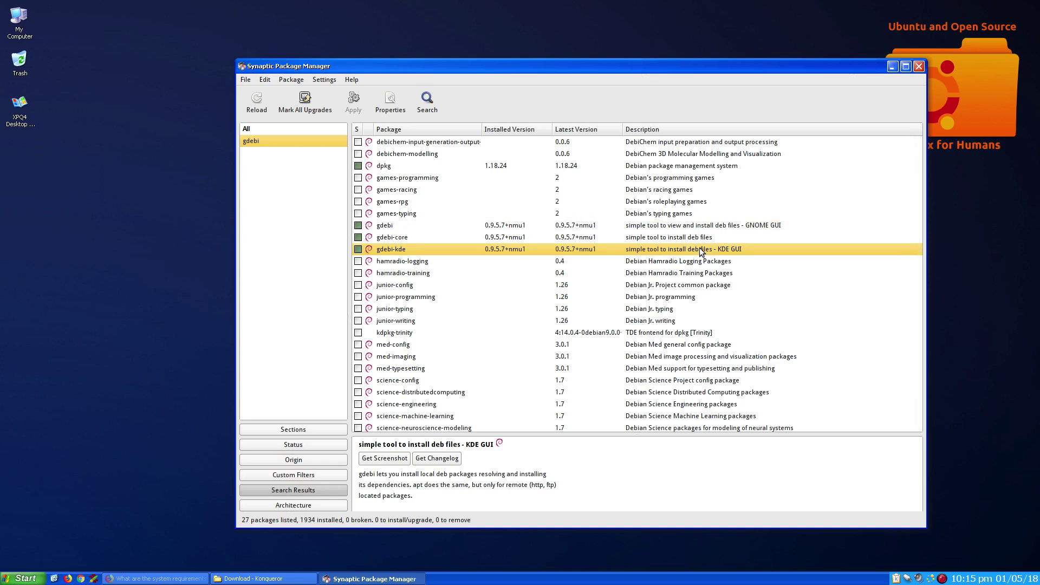
left_click(522, 222)
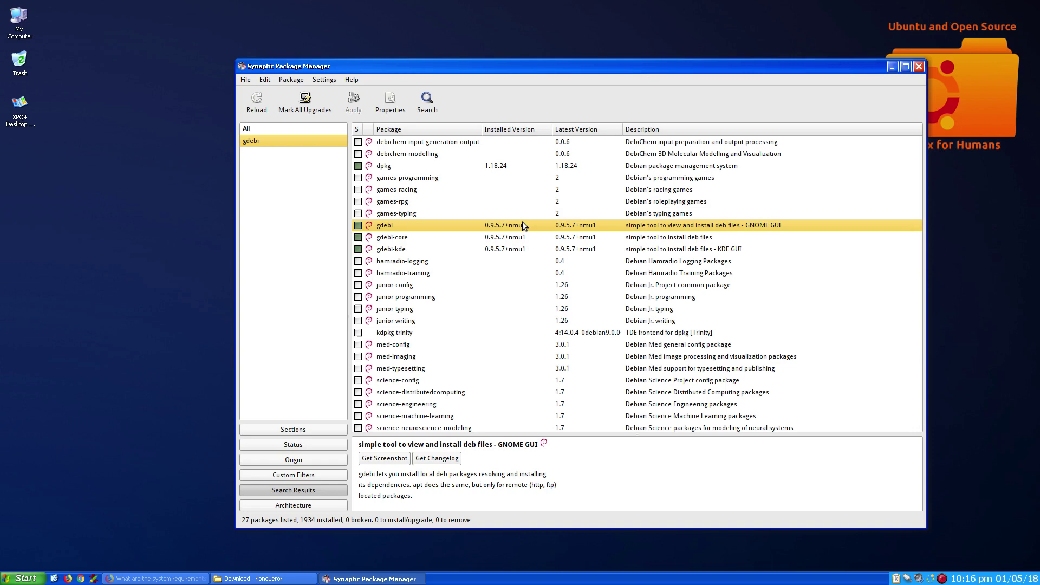
Step: Close Synaptic and bring up the context menu for skypeforlinux-64.deb in Konqueror
left_click(919, 66)
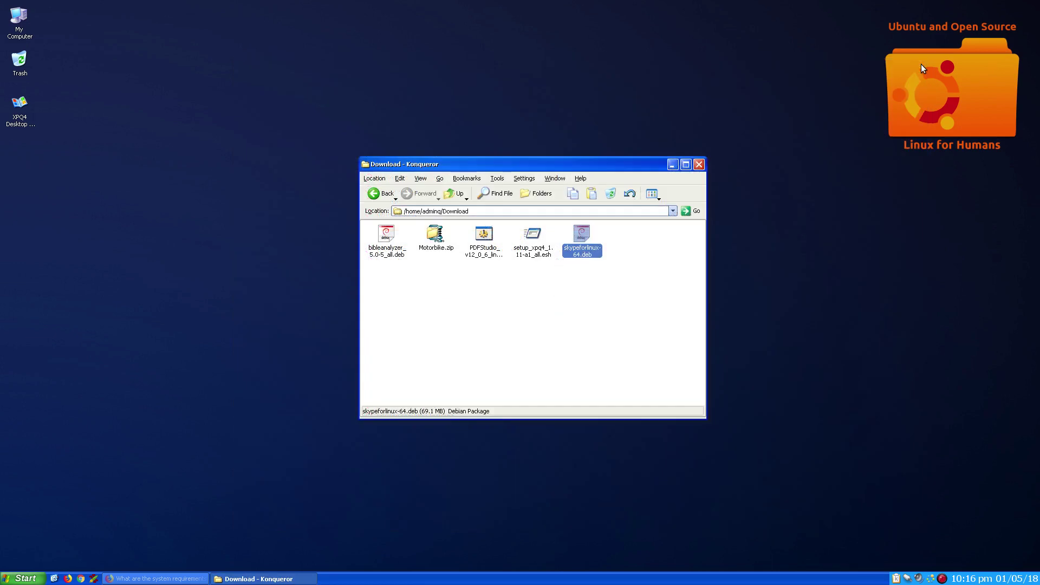
right_click(582, 237)
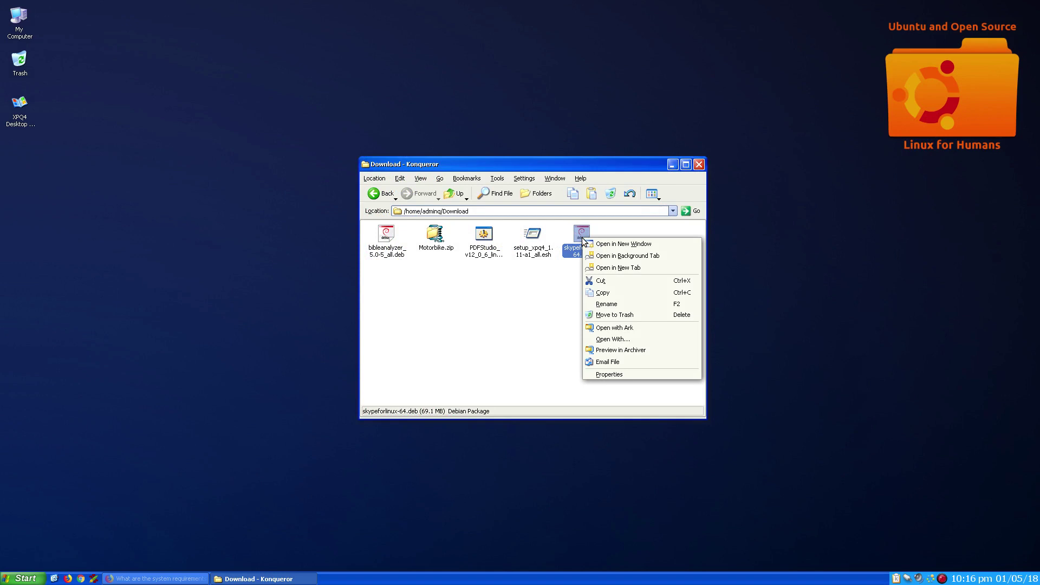
left_click(12, 582)
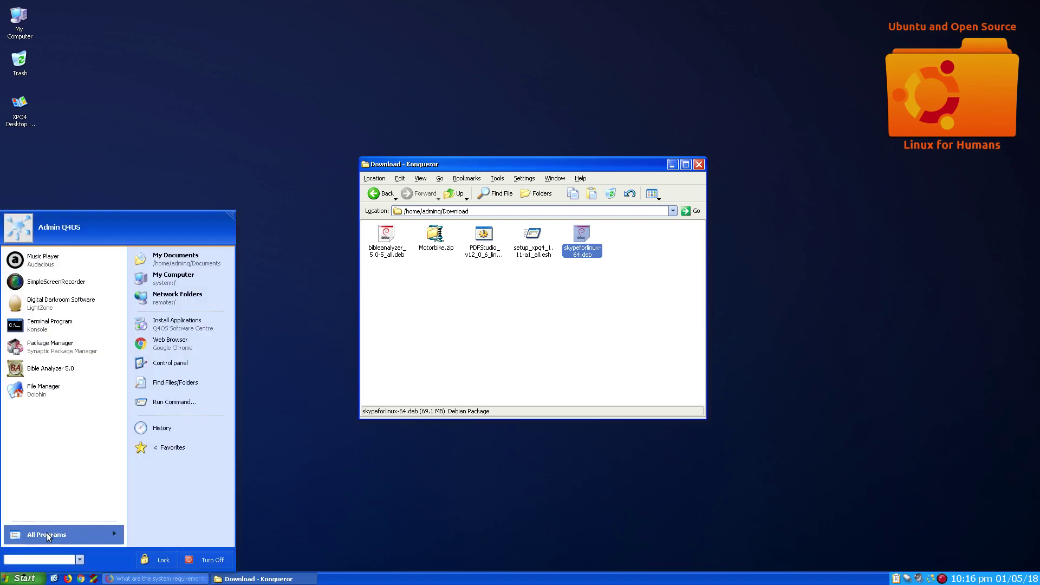
Step: Launch Package Installer from Programs > Accessories > System in the Start menu
left_click(49, 533)
left_click(95, 285)
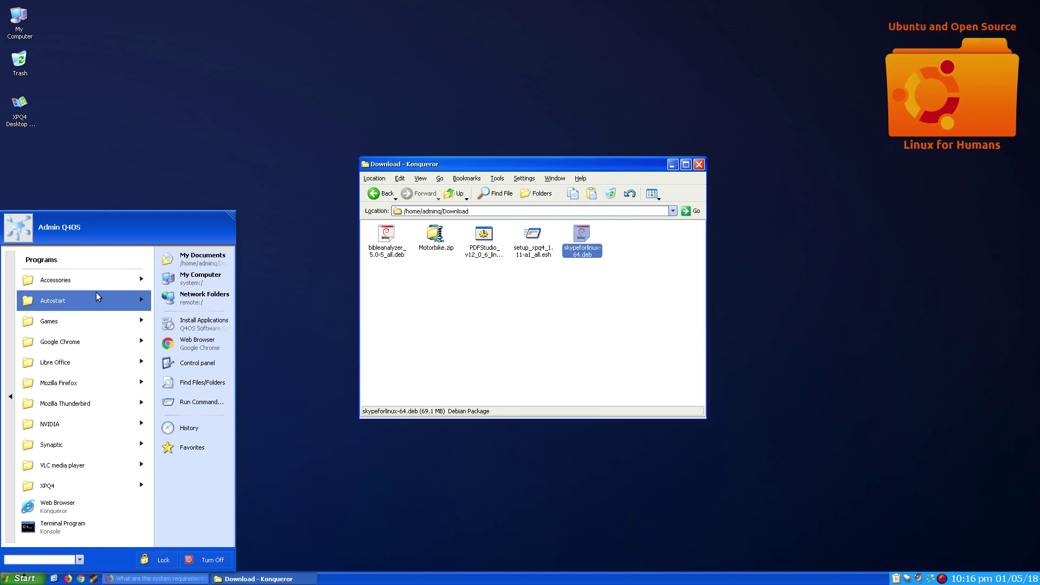
left_click(97, 286)
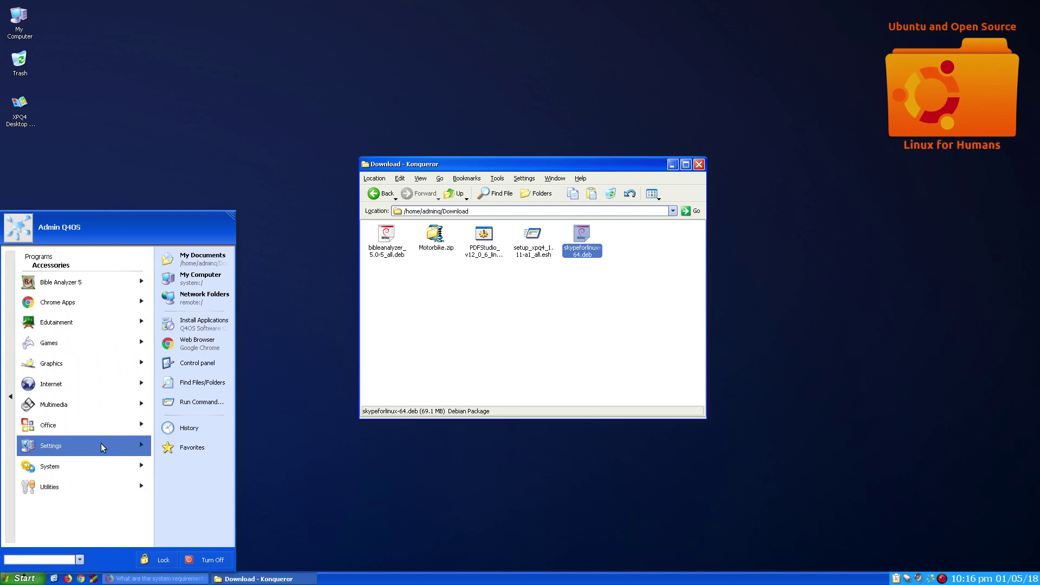
left_click(98, 469)
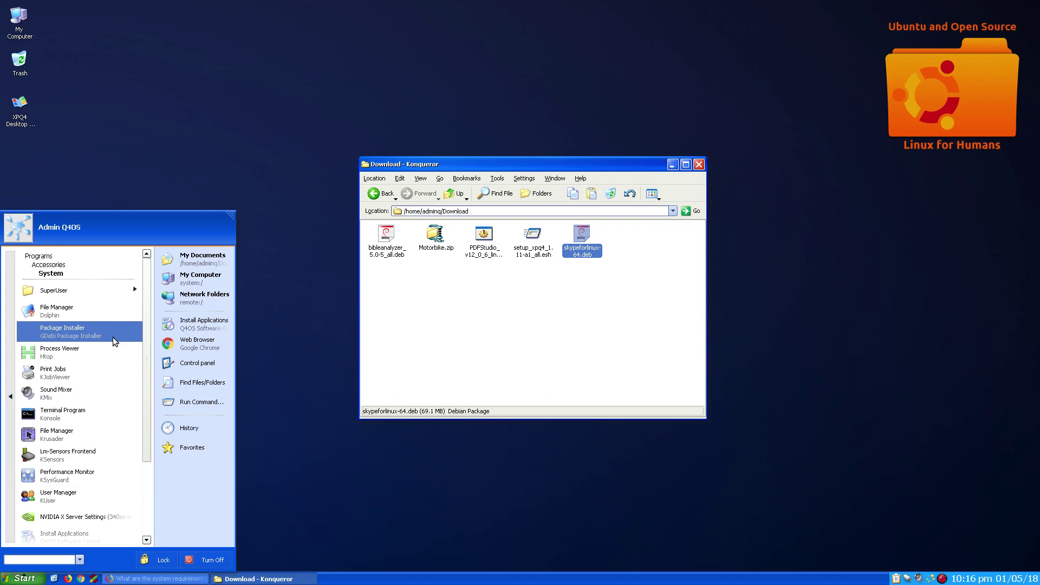
right_click(83, 332)
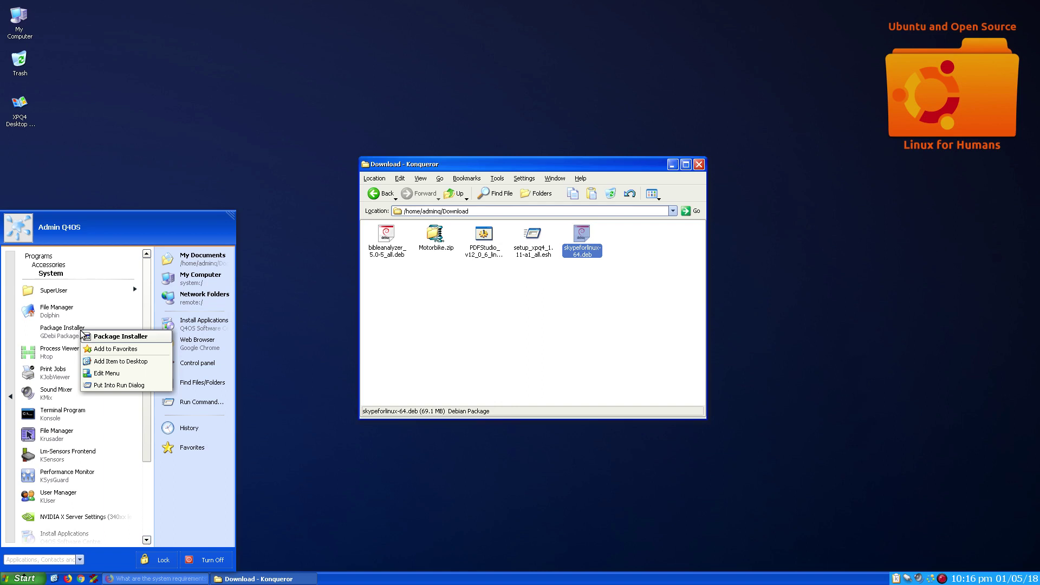
left_click(61, 329)
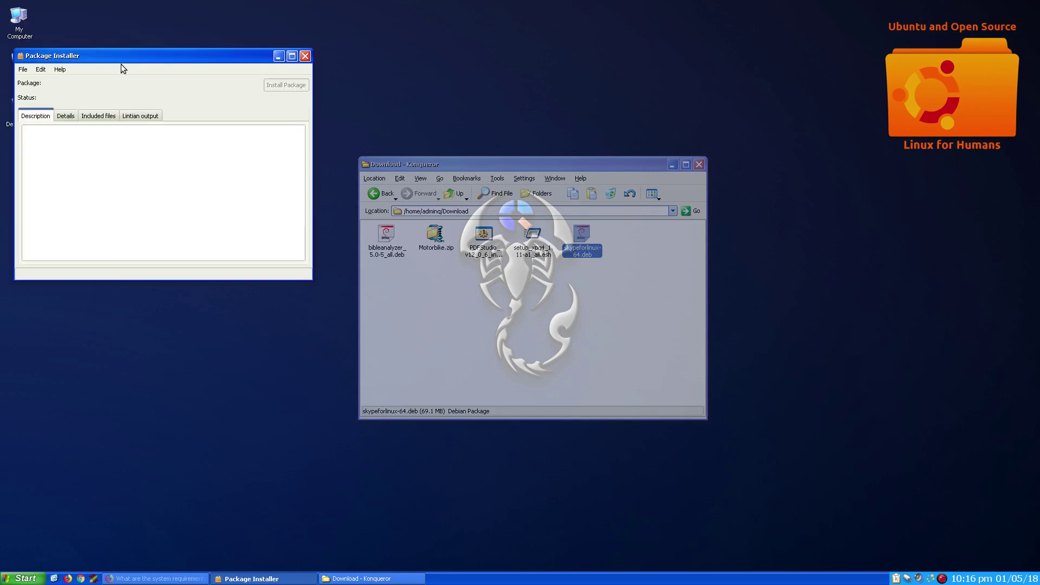
Step: Load skypeforlinux-64.deb from the Download folder into GDebi via File > Open
left_click(22, 69)
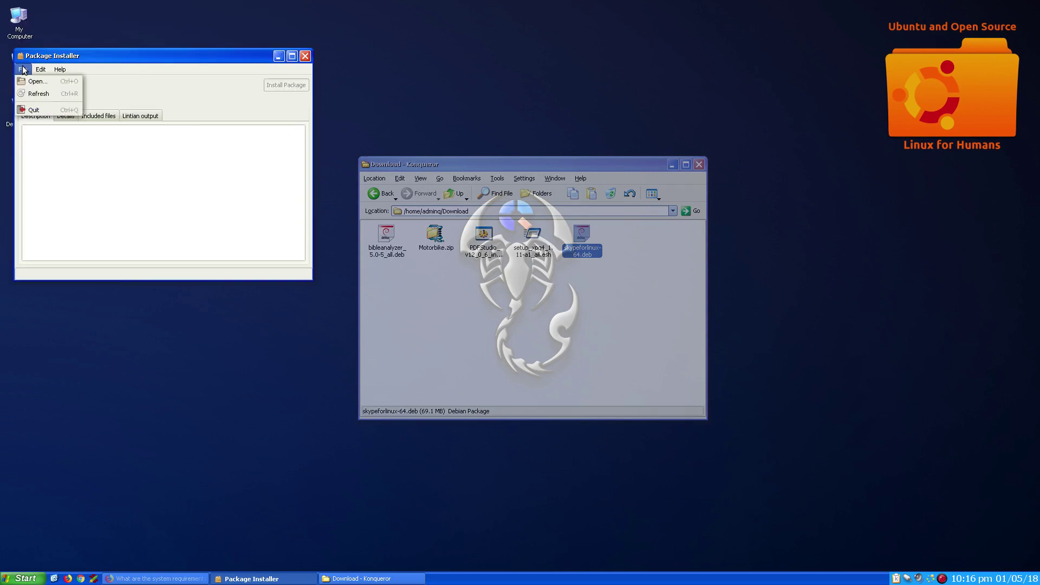
left_click(34, 82)
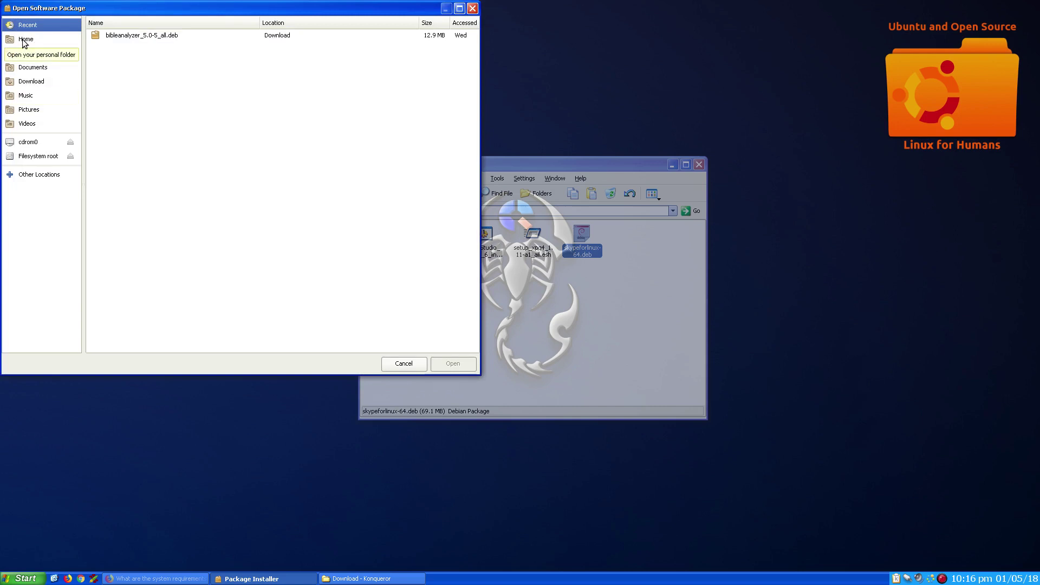
left_click(36, 82)
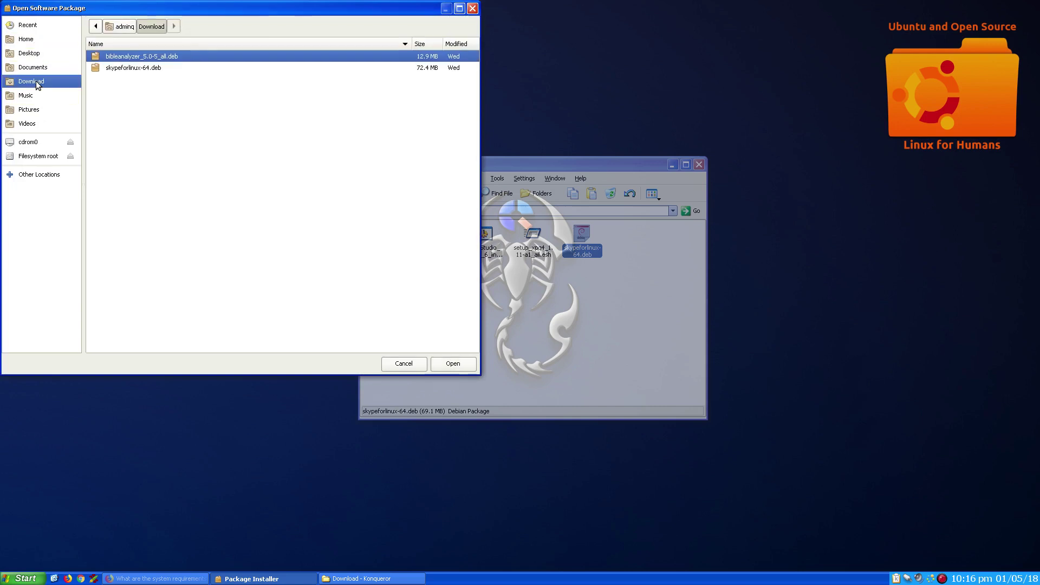
left_click(117, 68)
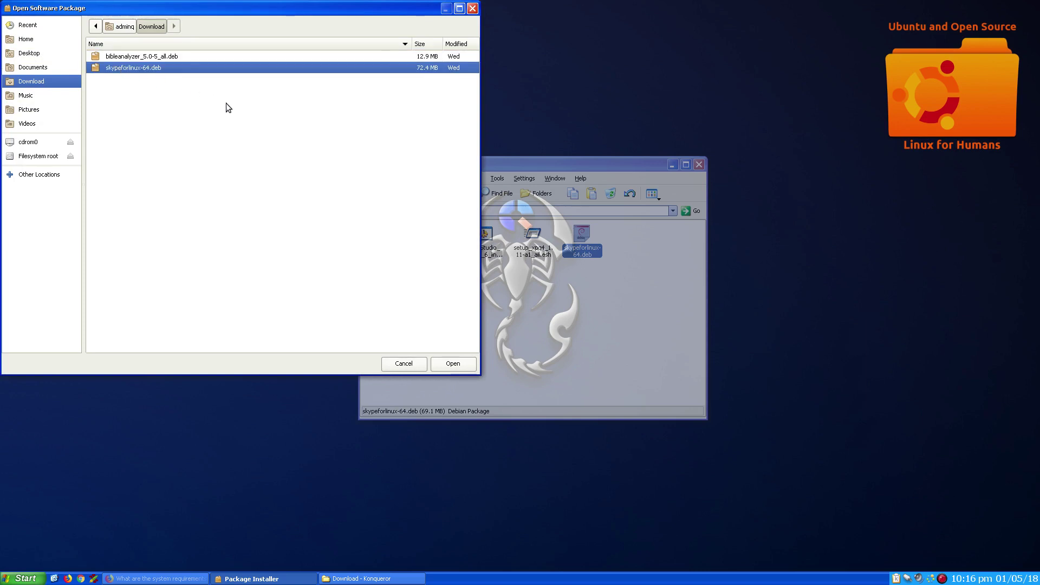
left_click(449, 363)
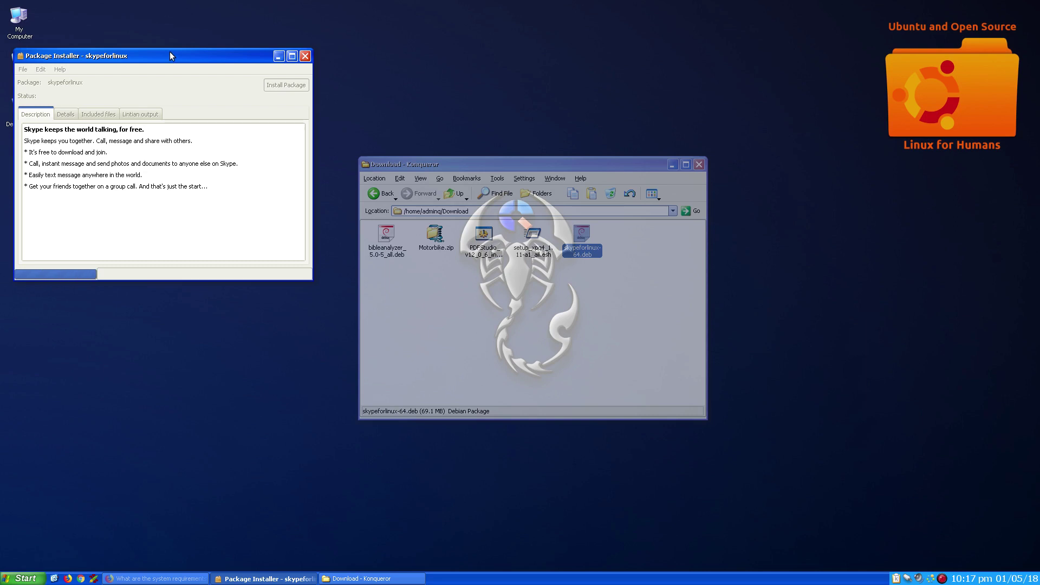
Step: Review Skype's Details, Included files and Lintian output, then start Install Package
left_click_drag(169, 54, 234, 79)
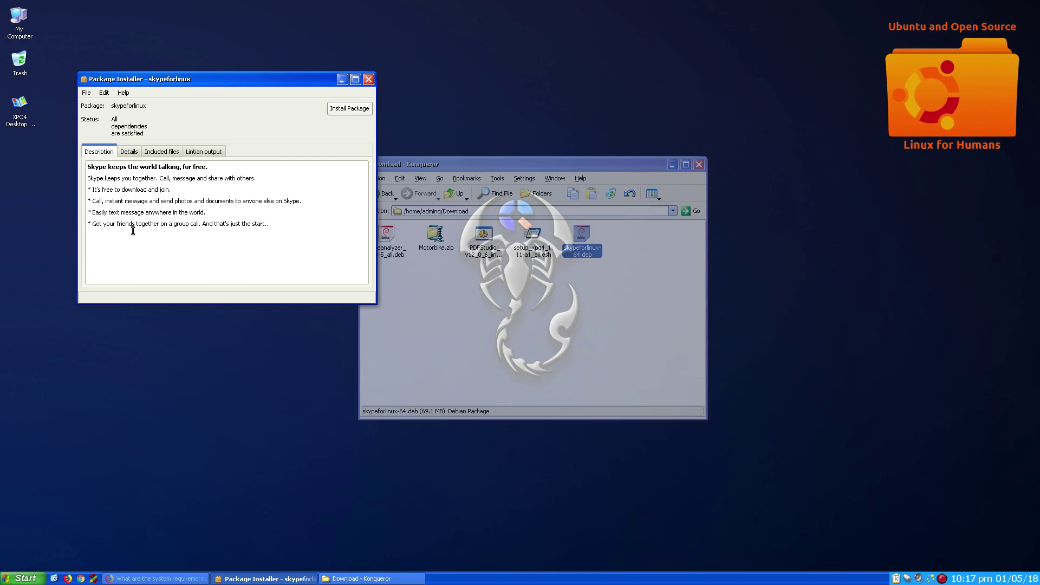
left_click(126, 155)
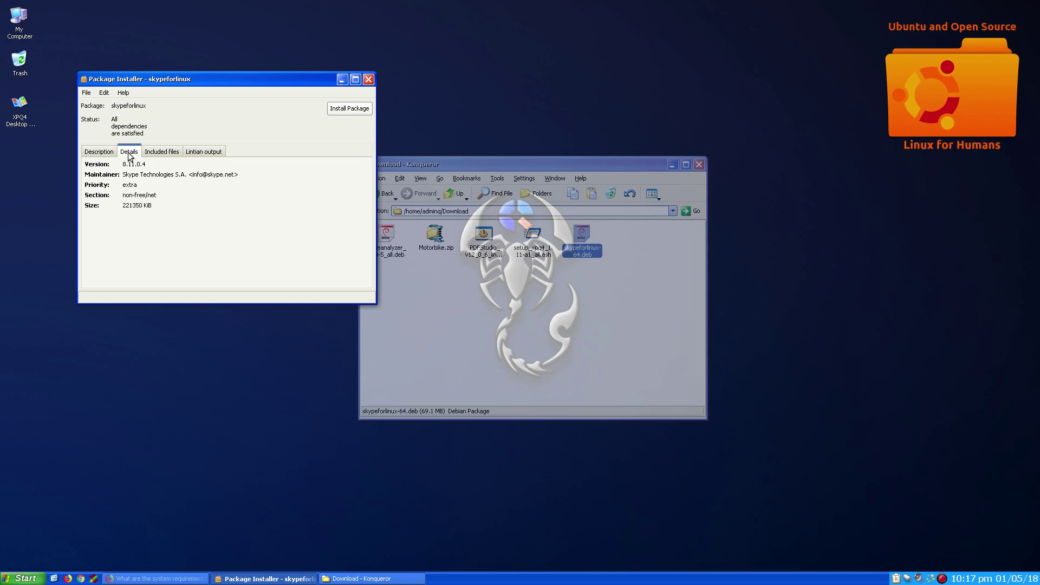
left_click(162, 153)
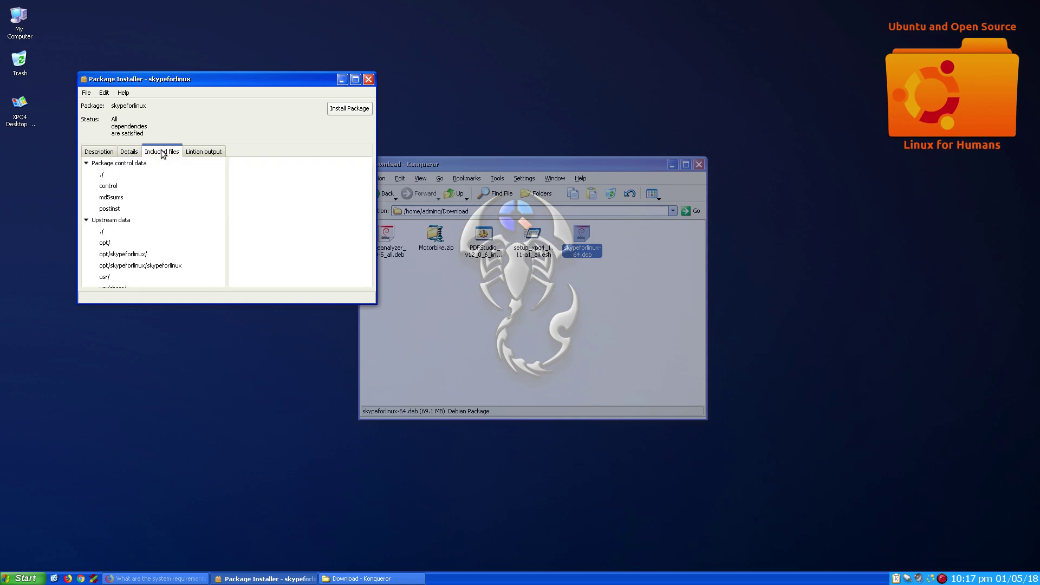
left_click(205, 154)
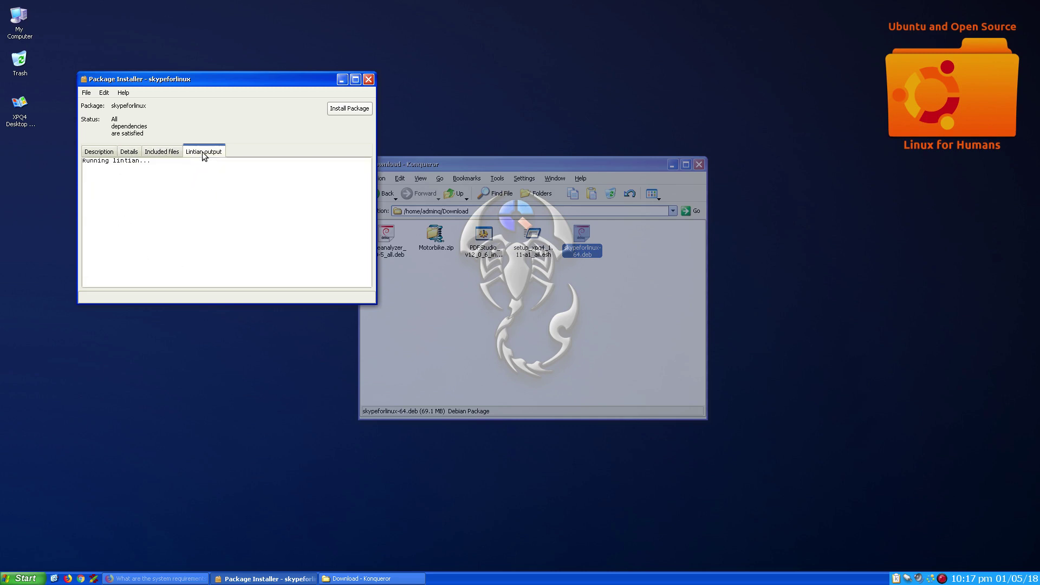
left_click(100, 151)
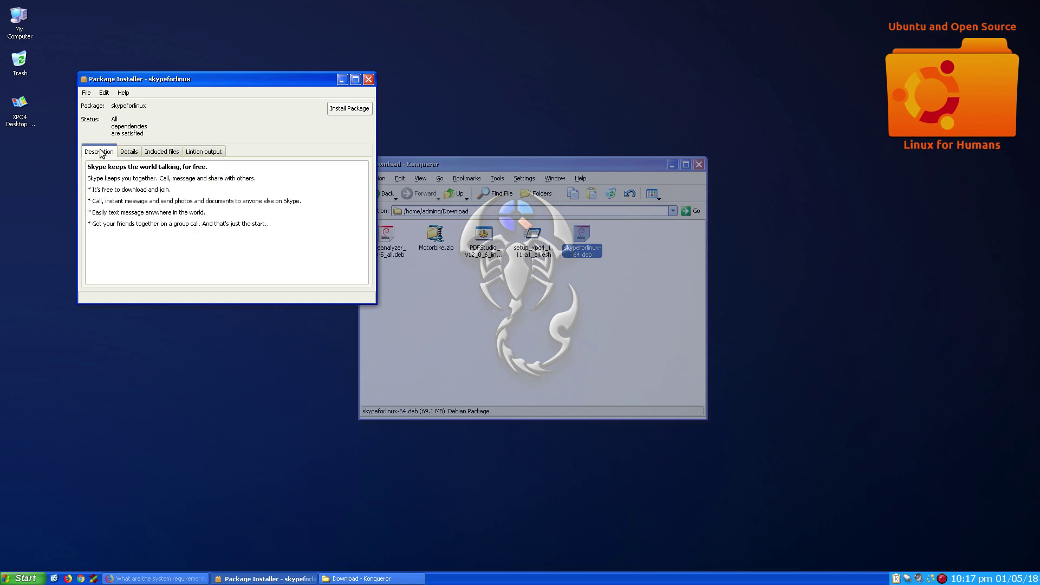
left_click(352, 111)
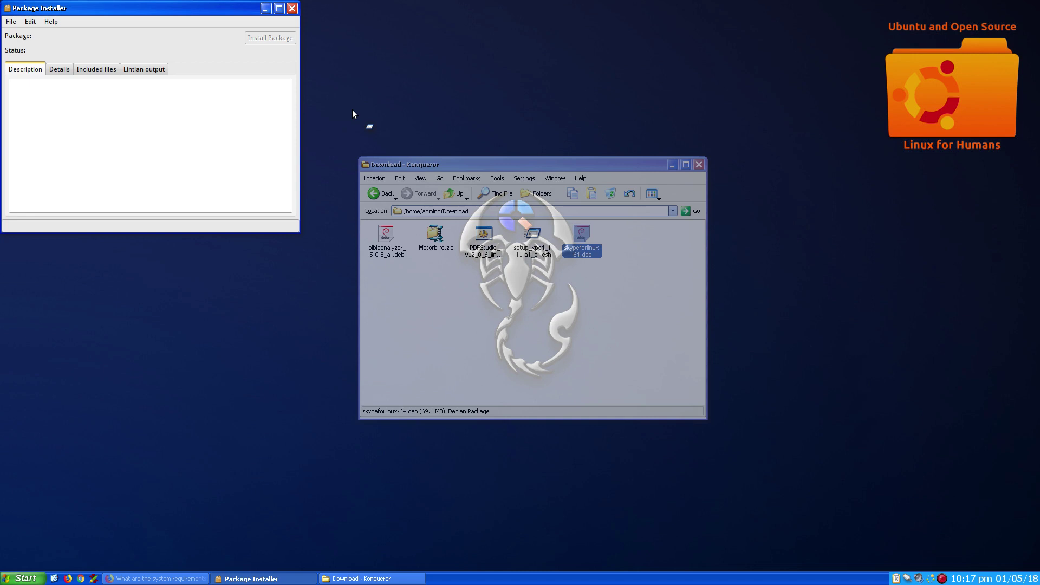
Step: Close the Konqueror Download window, watch the install in the Terminal log, then close GDebi
left_click(576, 166)
left_click(698, 165)
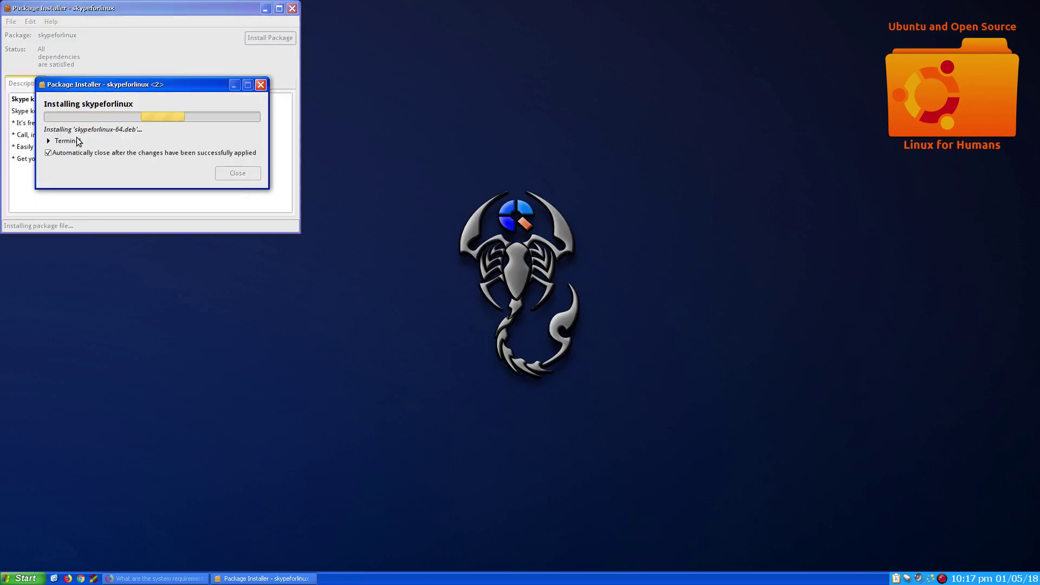
left_click(49, 141)
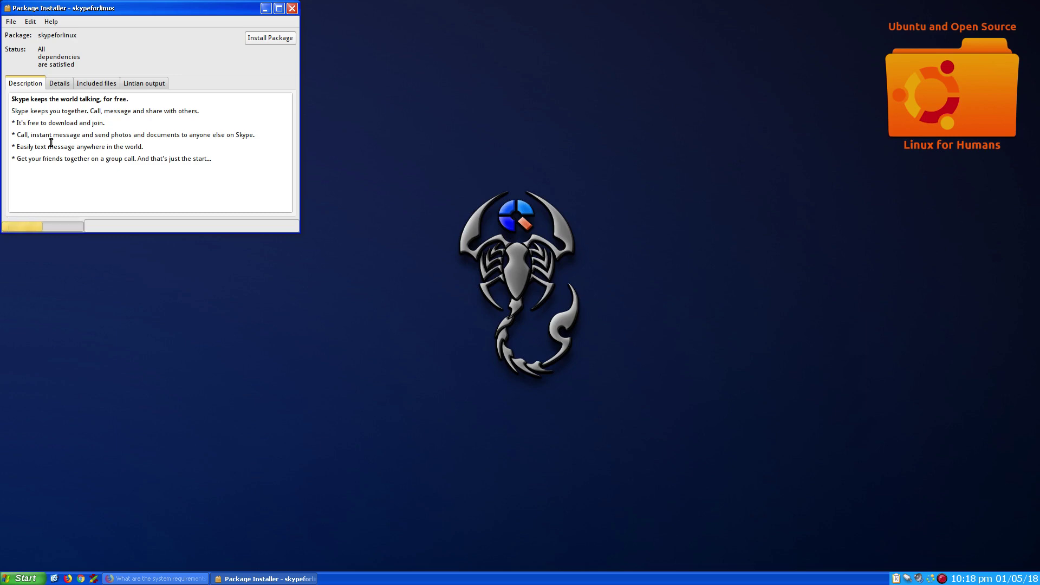
left_click_drag(207, 10, 444, 166)
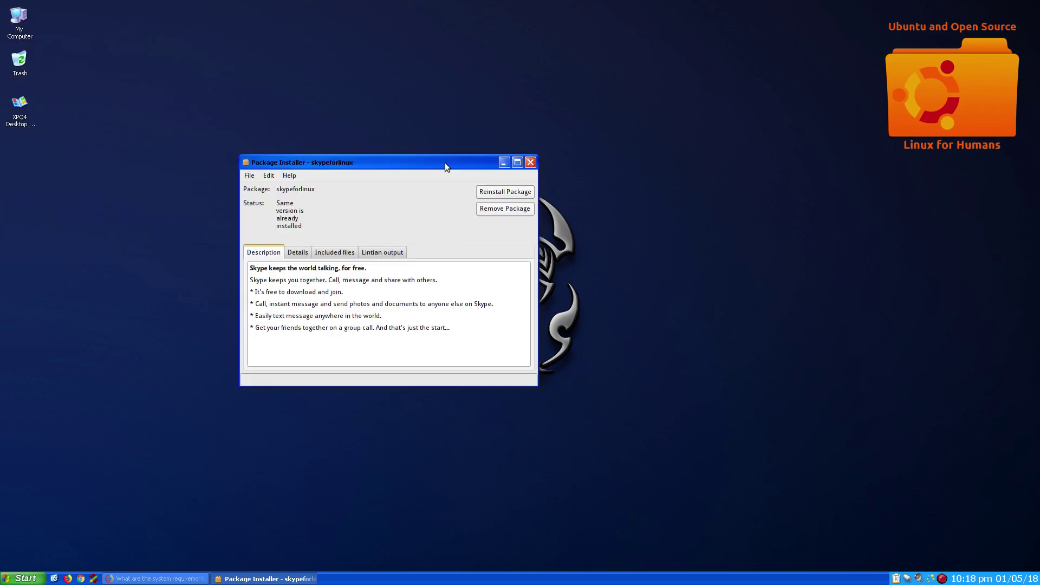
left_click(530, 163)
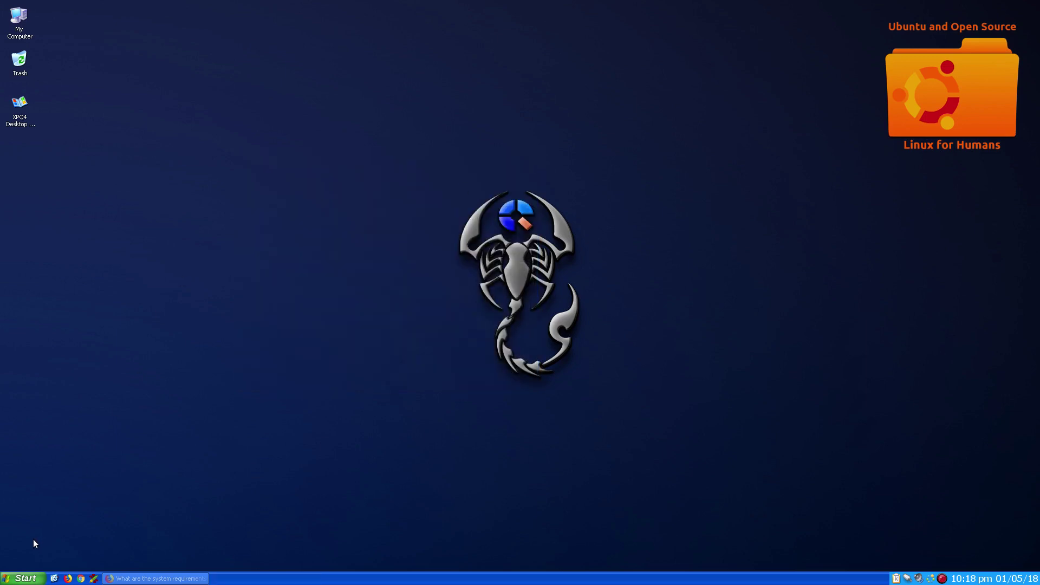
Step: Launch Skype from Programs > Accessories > Internet in the Q4OS Start menu
left_click(23, 578)
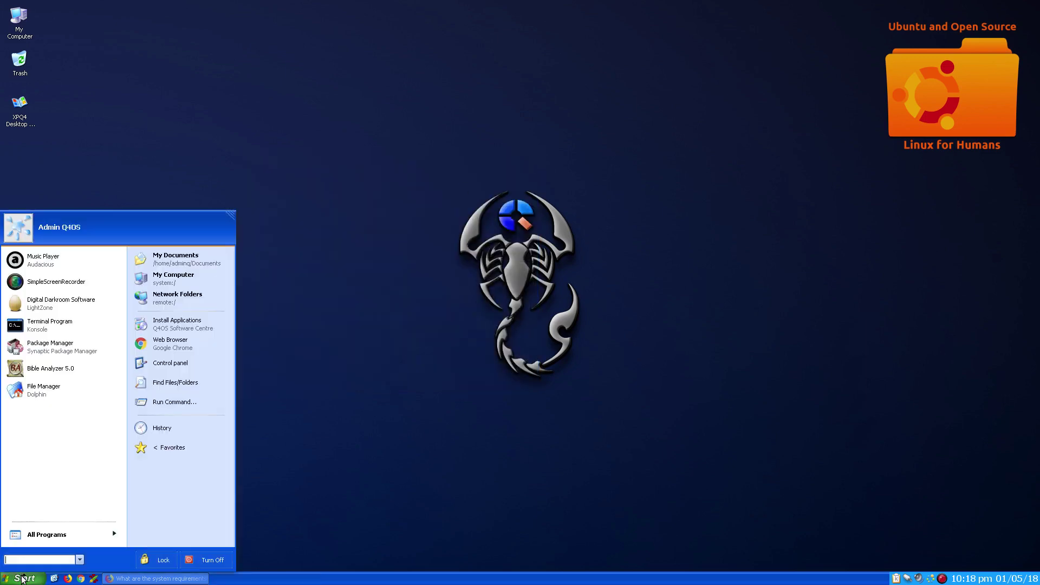
left_click(35, 538)
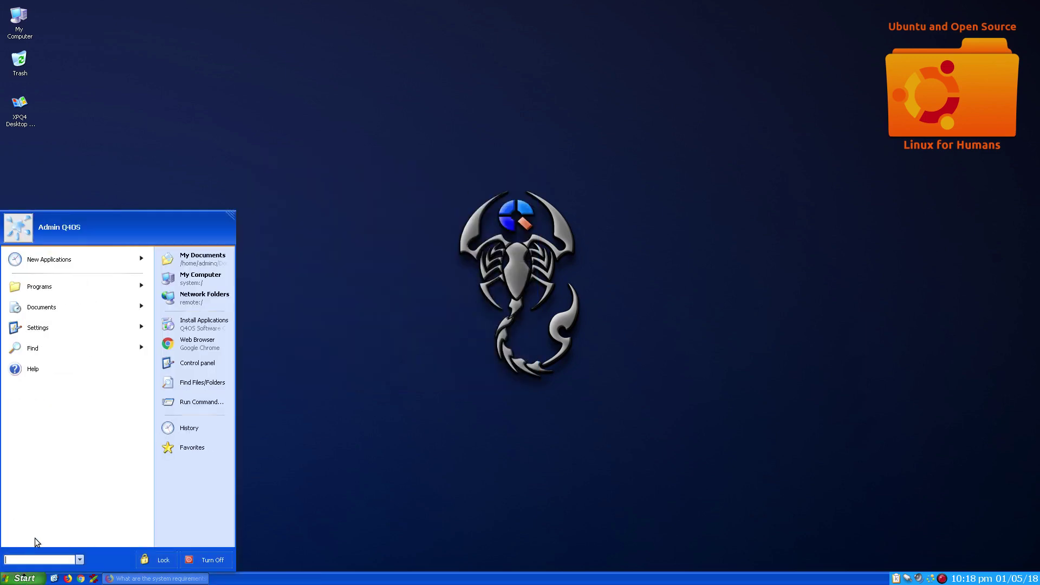
left_click(82, 286)
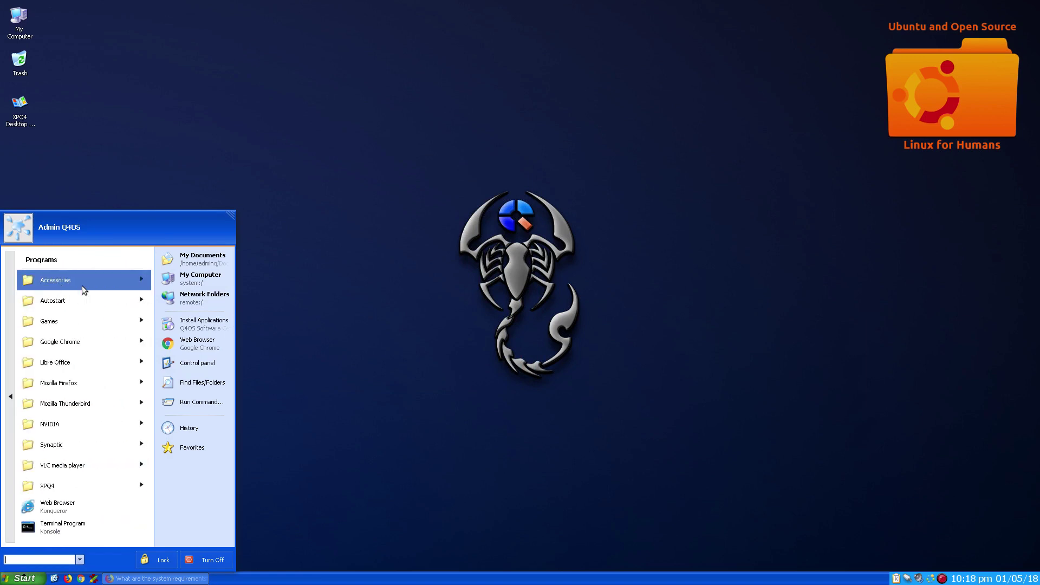
left_click(82, 285)
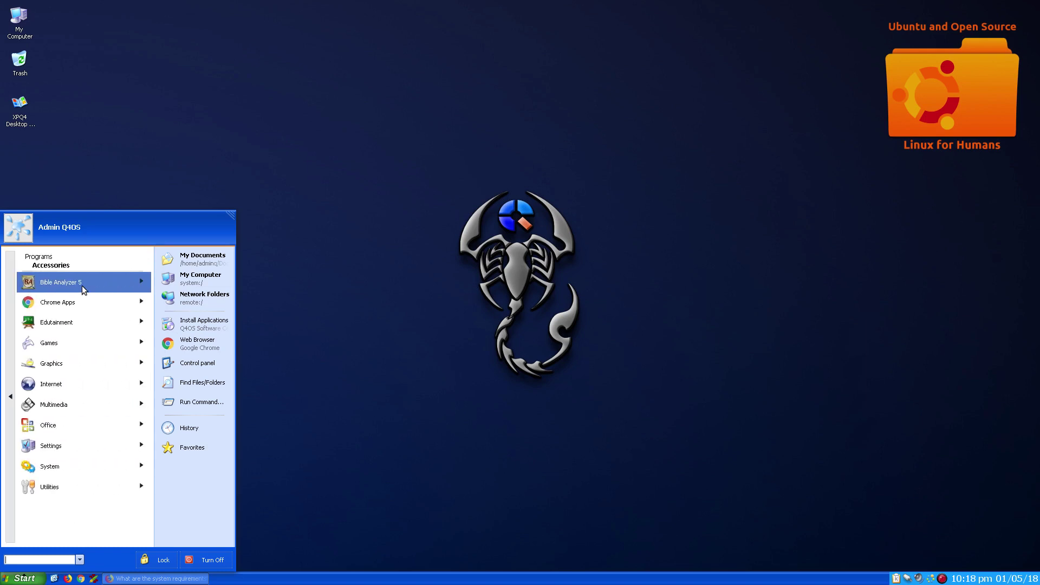
left_click(72, 385)
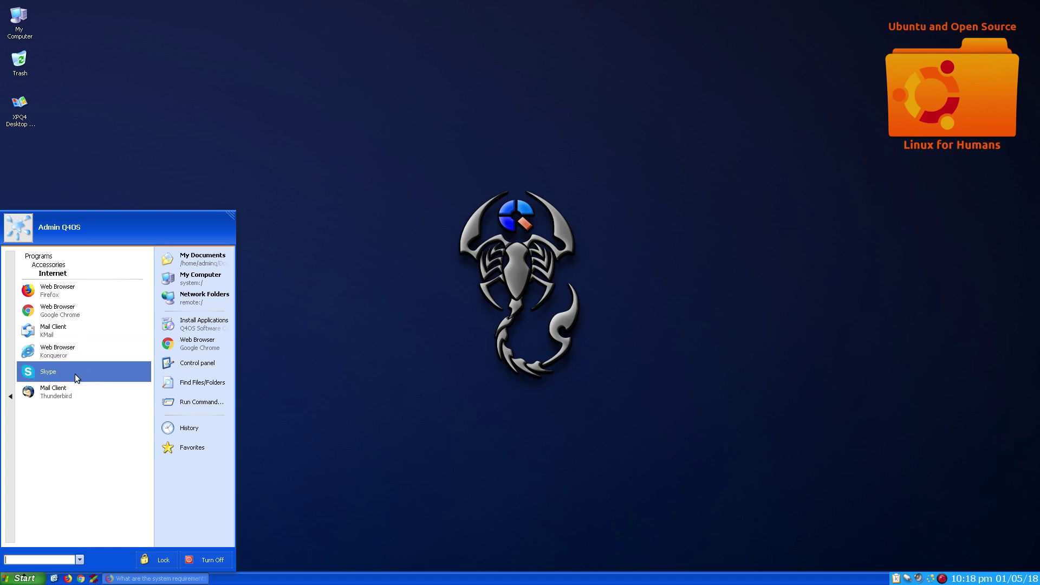
left_click(75, 379)
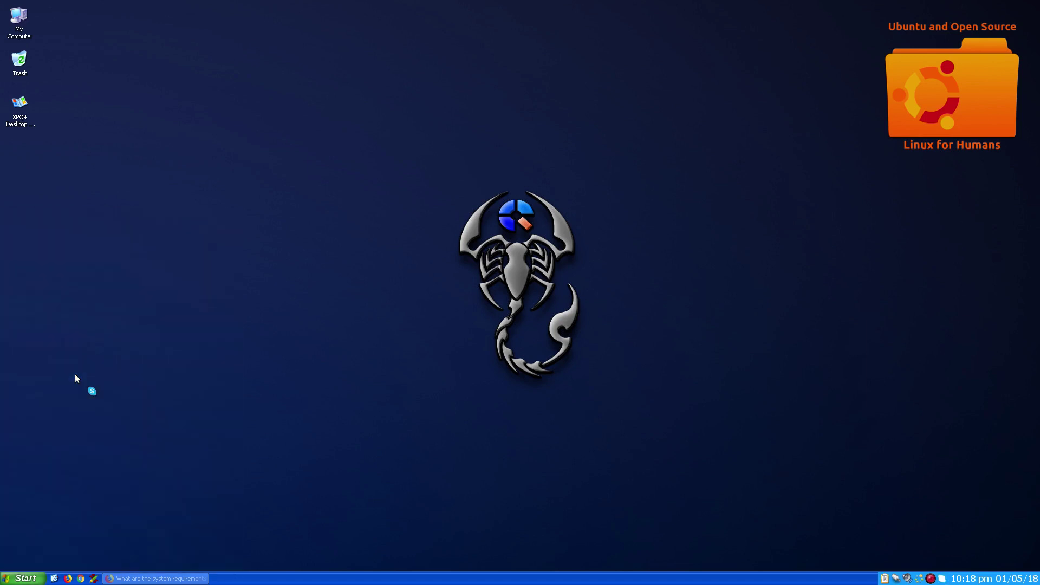